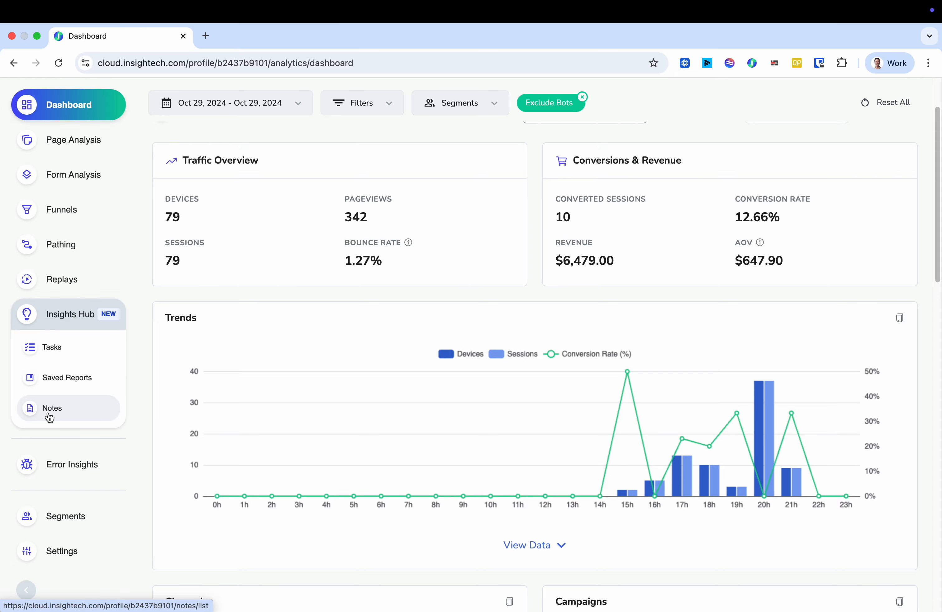
View the Notes, Saved Reports and Tasks pages of the Insights Hub in turn.
{"action": "left_click", "coordinate": [49, 417]}
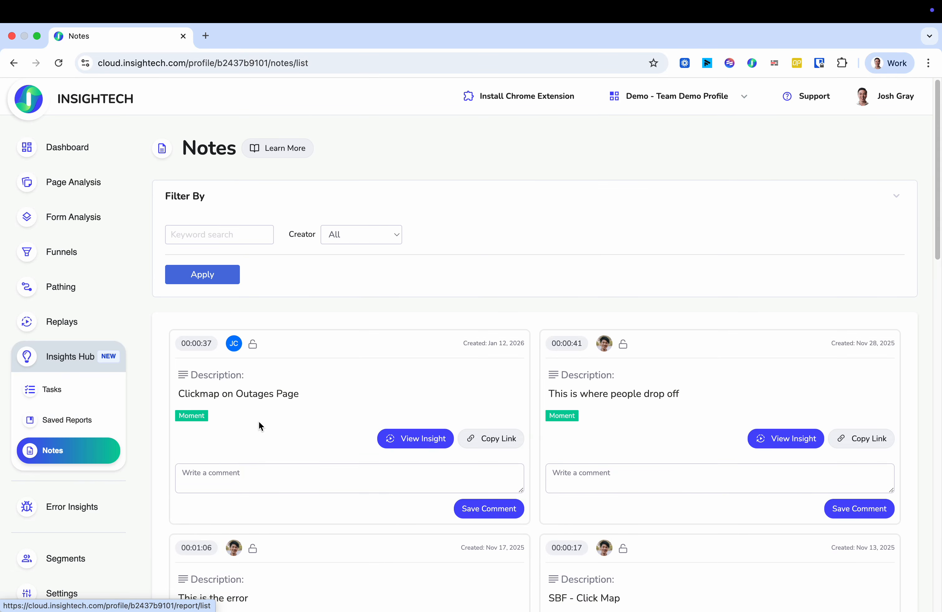
{"action": "left_click", "coordinate": [67, 425]}
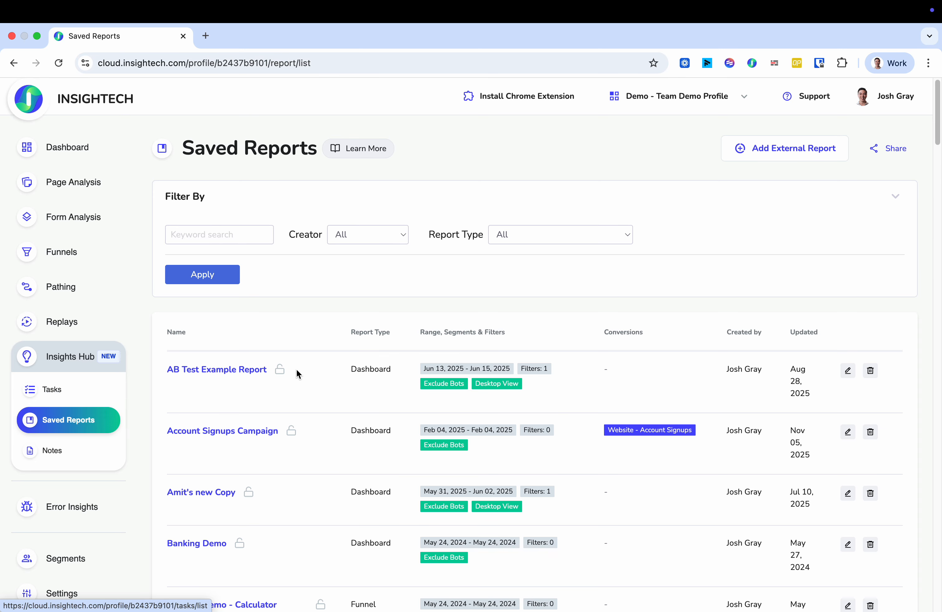
{"action": "left_click", "coordinate": [48, 397]}
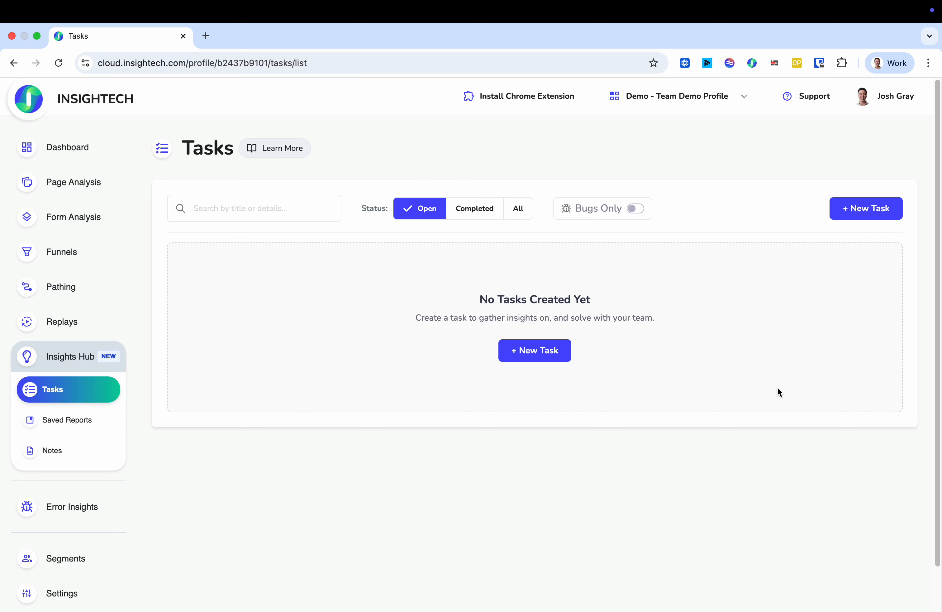
Start a new task titled "Increase our Landing Page Conversion Rates".
{"action": "left_click", "coordinate": [547, 355]}
{"action": "left_click", "coordinate": [340, 214]}
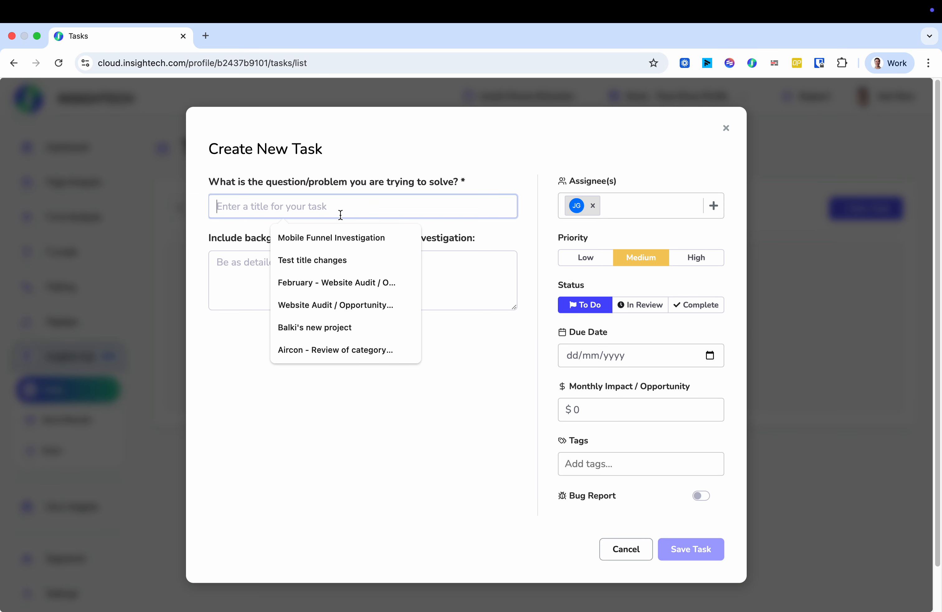
{"action": "type", "text": "Increase our "}
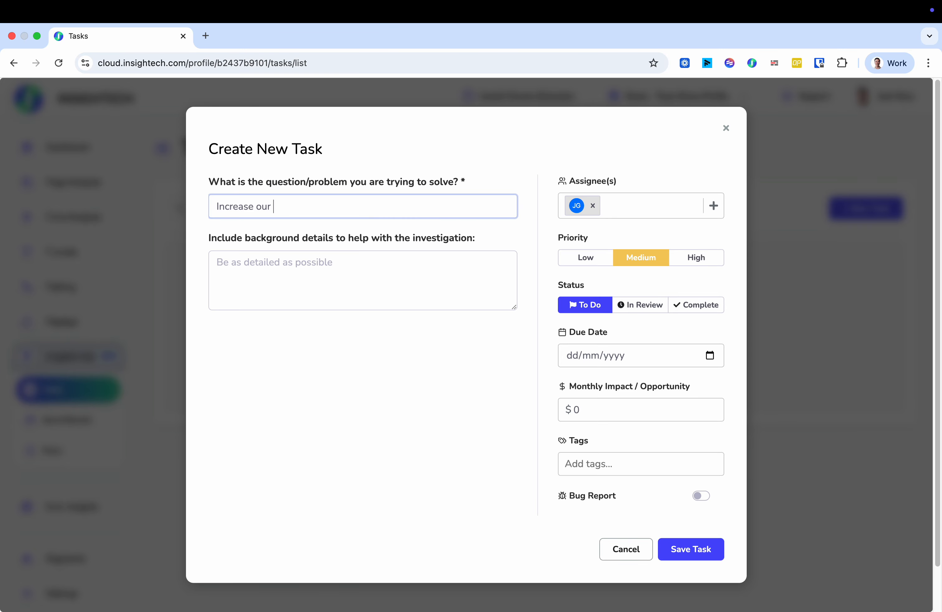
{"action": "type", "text": "La"}
{"action": "key", "text": "BackSpace"}
{"action": "key", "text": "BackSpace"}
{"action": "type", "text": "Landing Page Conversion"}
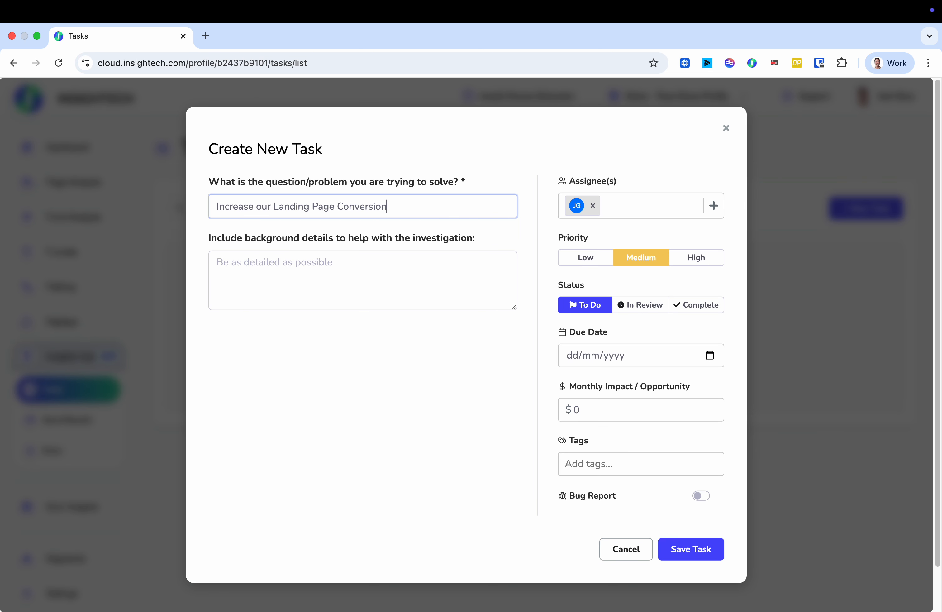
{"action": "type", "text": " Rates"}
{"action": "key", "text": "Tab"}
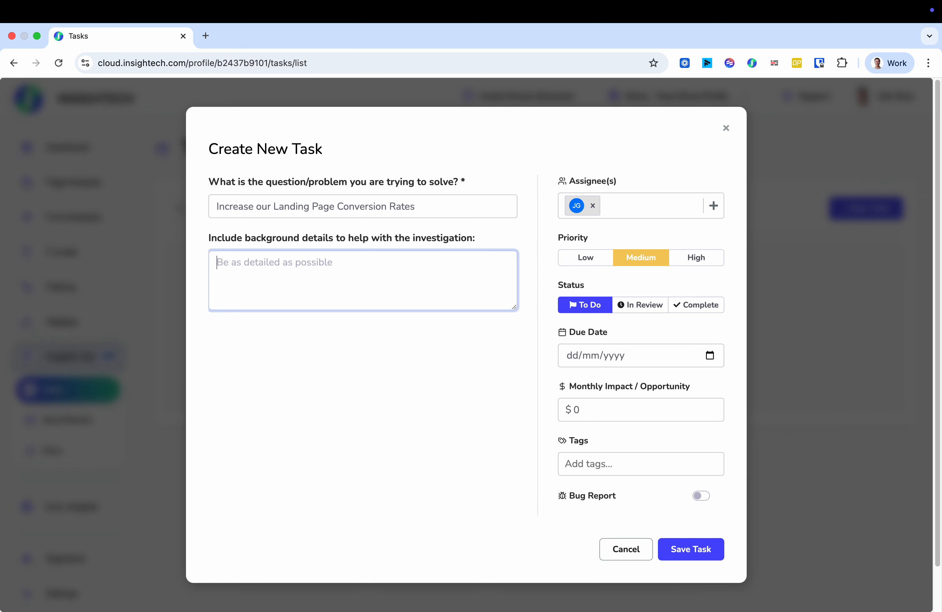
Begin the task's background details with "Let's look at our paid channels, and also our recent marketing campaign".
{"action": "type", "text": "W"}
{"action": "key", "text": "BackSpace"}
{"action": "type", "text": "Let's l"}
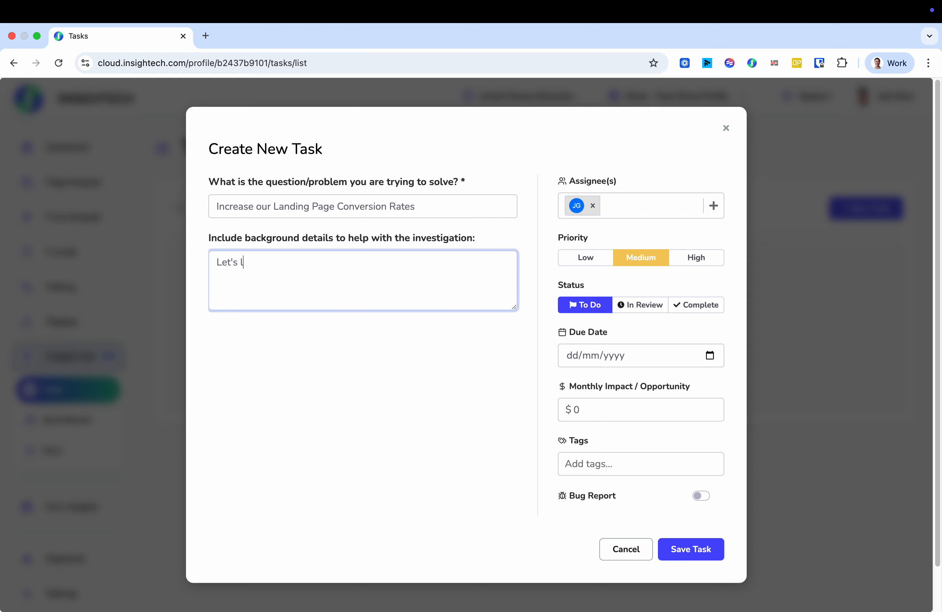
{"action": "type", "text": "ook at our paid channels, and also our rec"}
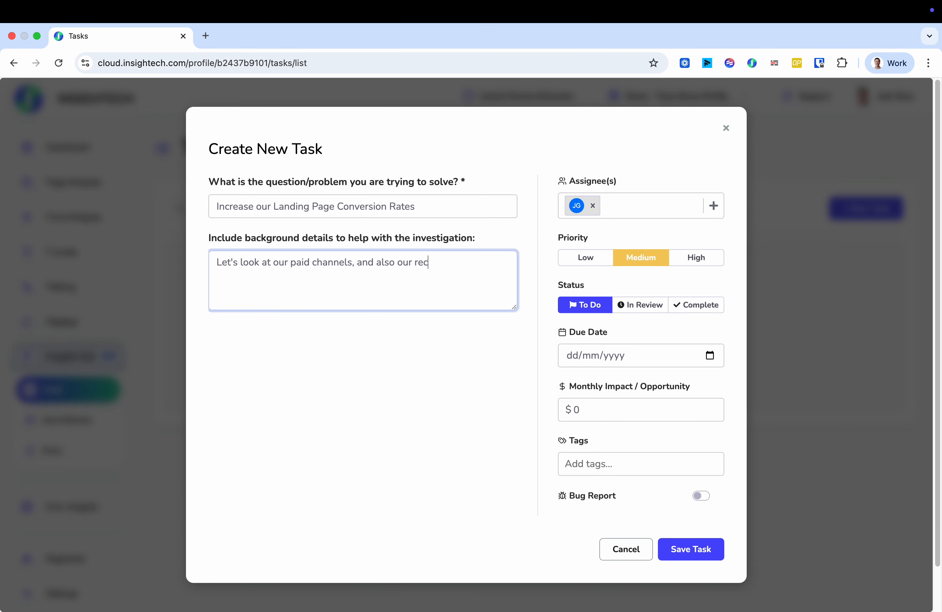
{"action": "type", "text": "ent marketing campaig"}
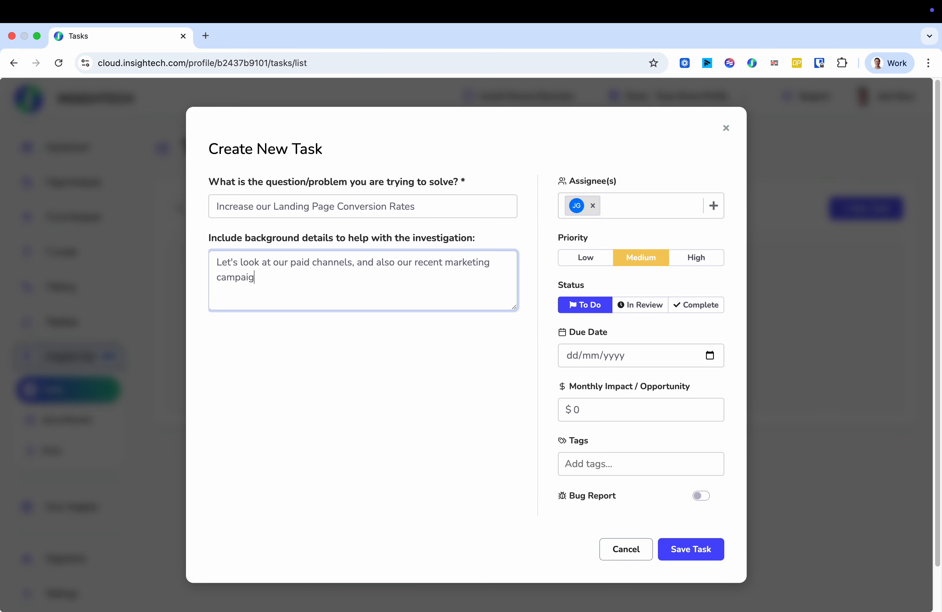
Continue the background details with "We launched this from the 1st of February and drove a lot of traffic through it.".
{"action": "type", "text": "n. We launched this from the 1st of Febr"}
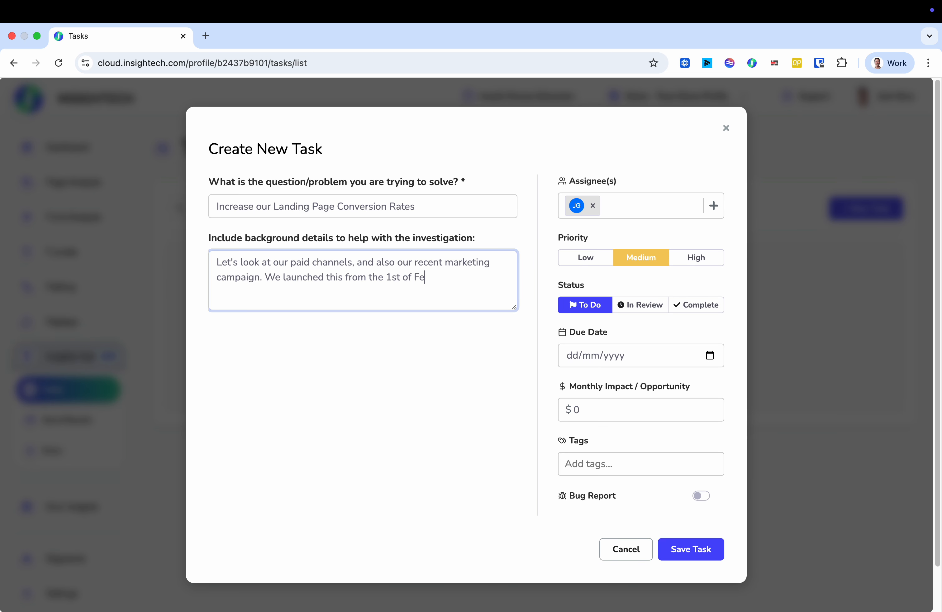
{"action": "key", "text": "BackSpace"}
{"action": "type", "text": "bruary and drove a lot of traff"}
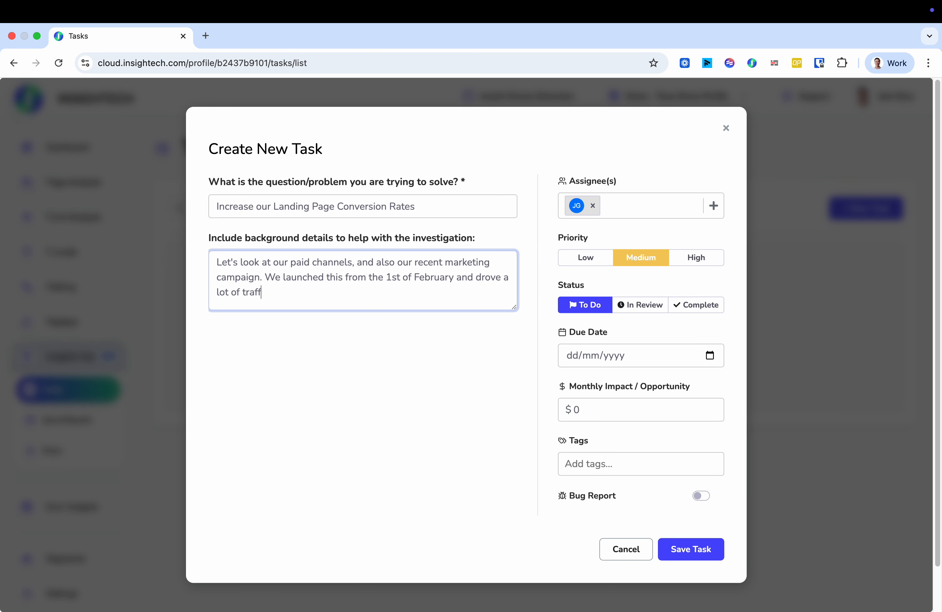
End the background details with "We also want to improve it as much as possible while the campaign is still running.".
{"action": "type", "text": "ic through it. We also want to improve it as mch"}
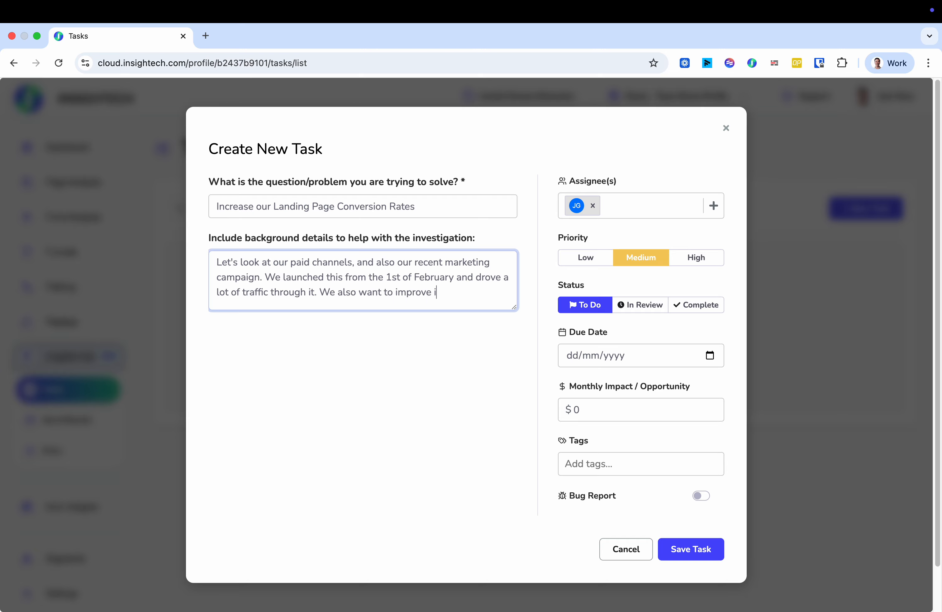
{"action": "key", "text": "BackSpace"}
{"action": "key", "text": "BackSpace"}
{"action": "type", "text": "uch as possible while the campaign is s"}
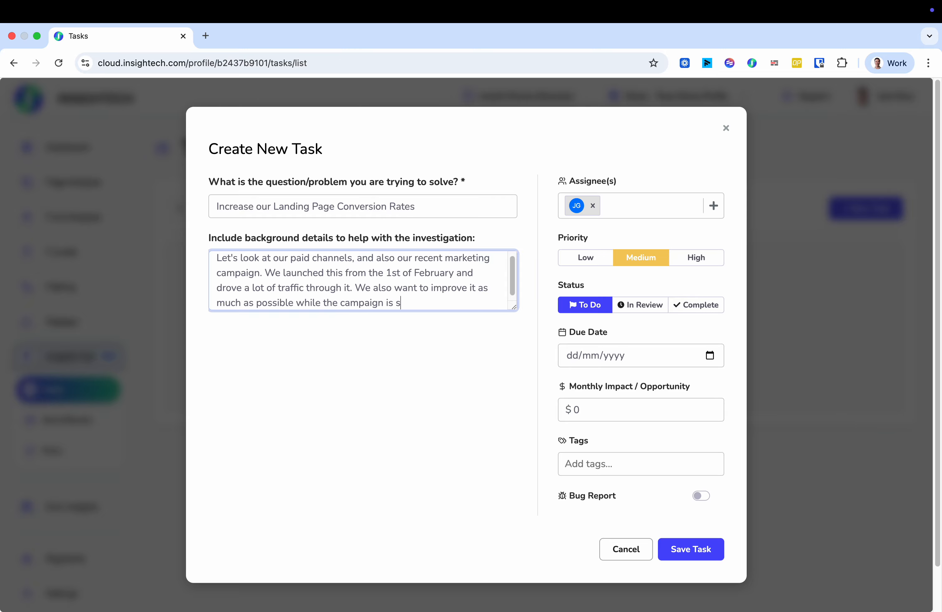
{"action": "type", "text": "till running."}
Set the due date to 20/02/2026 and the monthly impact to $10000, and save the task.
{"action": "left_click", "coordinate": [709, 354]}
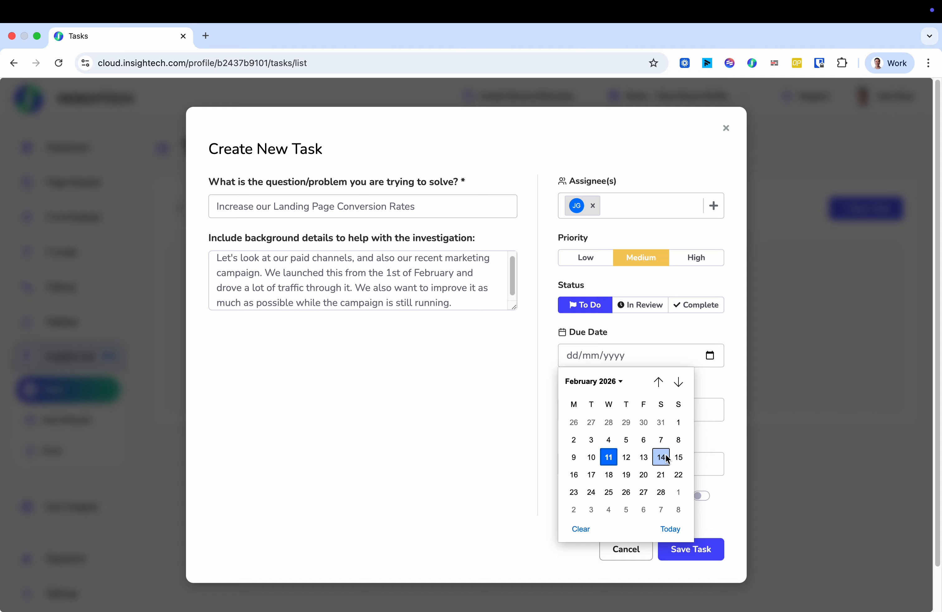
{"action": "left_click", "coordinate": [643, 475]}
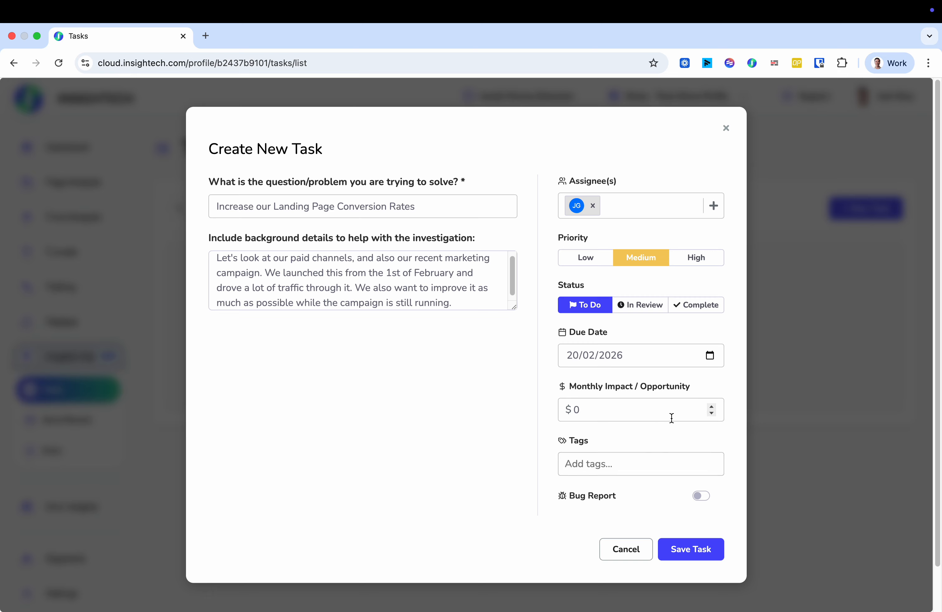
{"action": "left_click", "coordinate": [606, 403]}
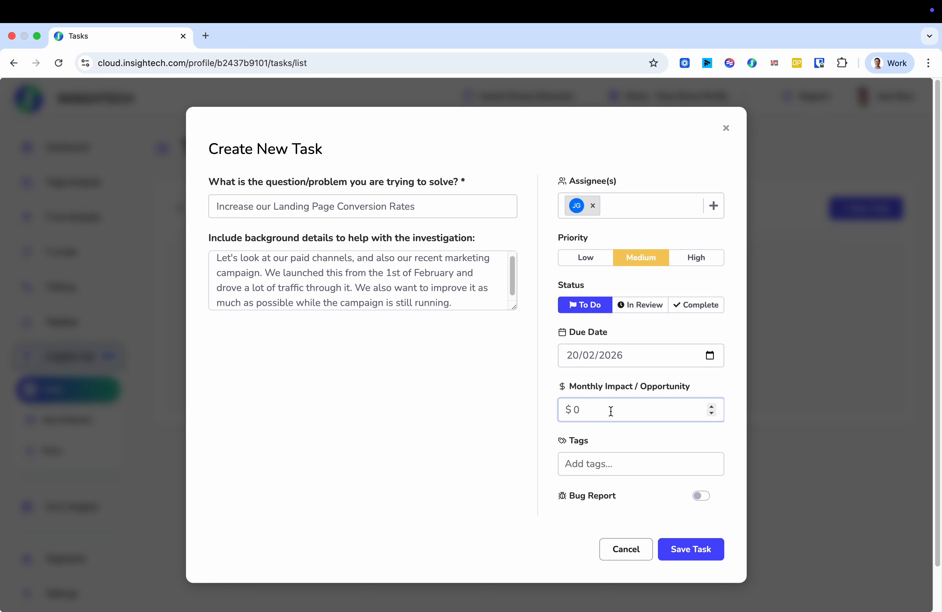
{"action": "key", "text": "BackSpace"}
{"action": "type", "text": "10000"}
{"action": "left_click", "coordinate": [712, 548]}
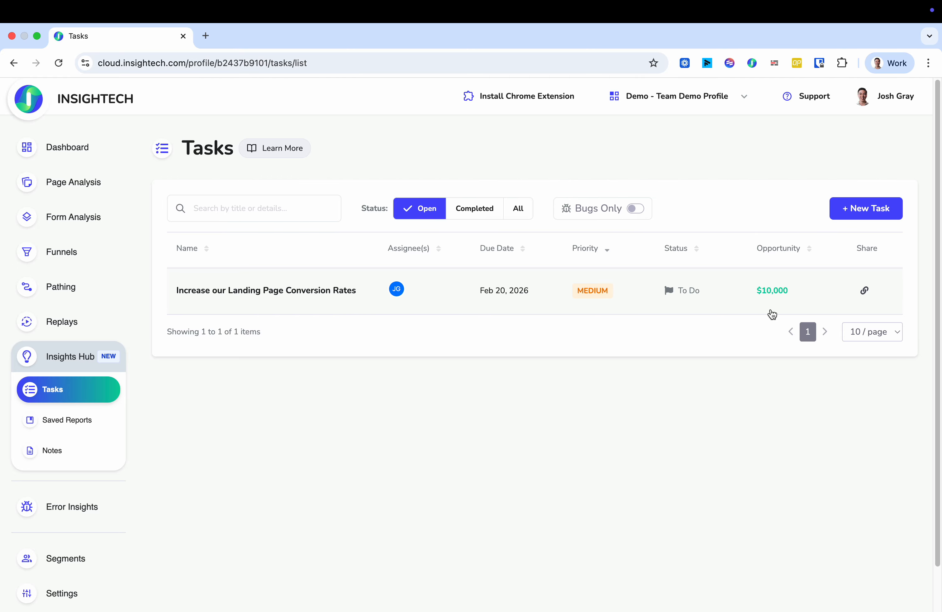
Open the landing page conversion task for editing and hide the activities in its team conversation.
{"action": "mouse_move", "coordinate": [296, 298]}
{"action": "left_click", "coordinate": [264, 296]}
{"action": "scroll", "coordinate": [460, 392], "scroll_direction": "down", "scroll_amount": 2}
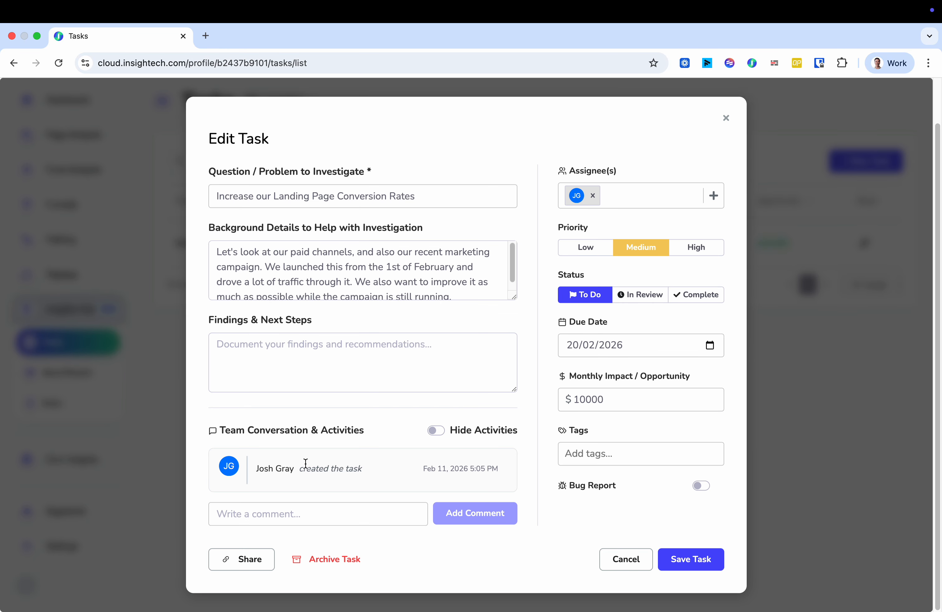
{"action": "left_click", "coordinate": [434, 430]}
{"action": "left_click", "coordinate": [343, 512]}
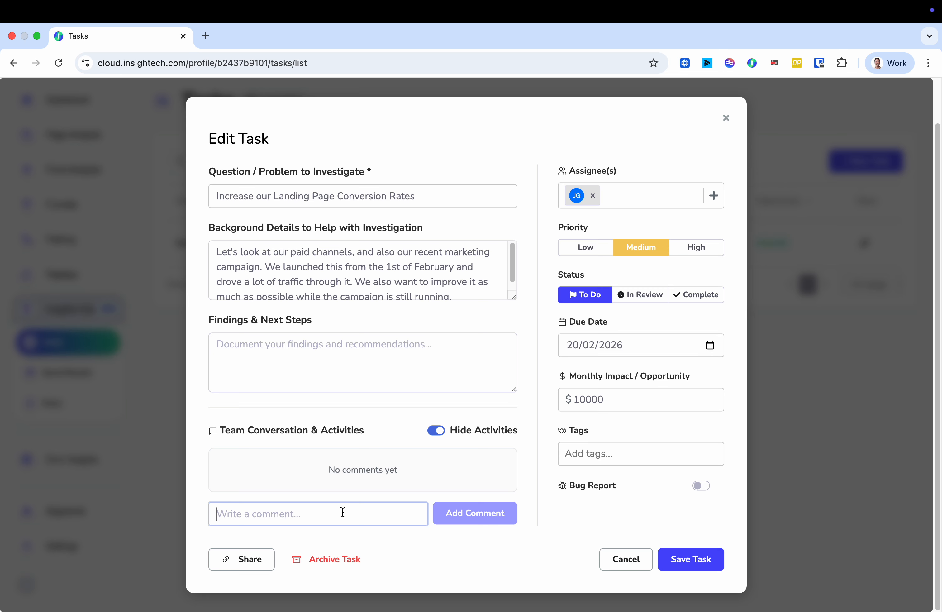
Add the teammate with the initials TL as a second assignee of the task.
{"action": "left_click", "coordinate": [632, 195]}
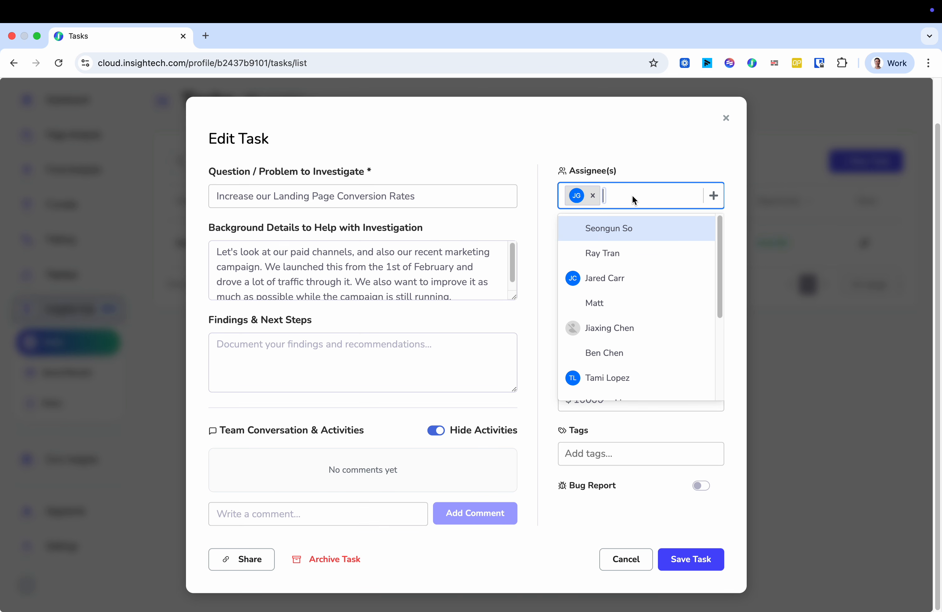
{"action": "type", "text": "tami"}
{"action": "left_click", "coordinate": [625, 229]}
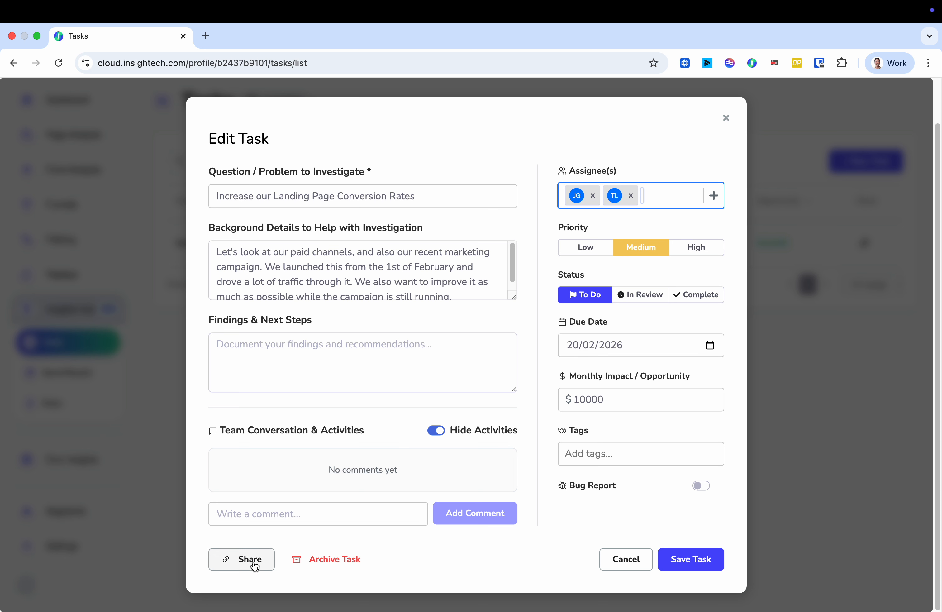
Post a comment greeting the new assignee by first name and asking "can you please do some digging into this one?".
{"action": "left_click", "coordinate": [289, 512]}
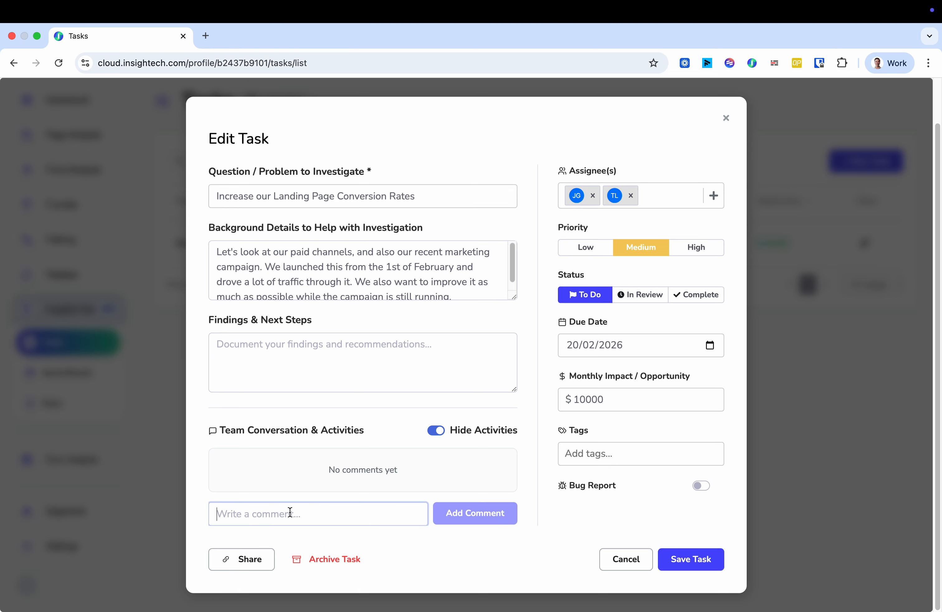
{"action": "type", "text": "Hey Tami, can y"}
{"action": "type", "text": "ou please do some digg"}
{"action": "type", "text": "ing into this one"}
{"action": "type", "text": "?"}
{"action": "left_click", "coordinate": [461, 511]}
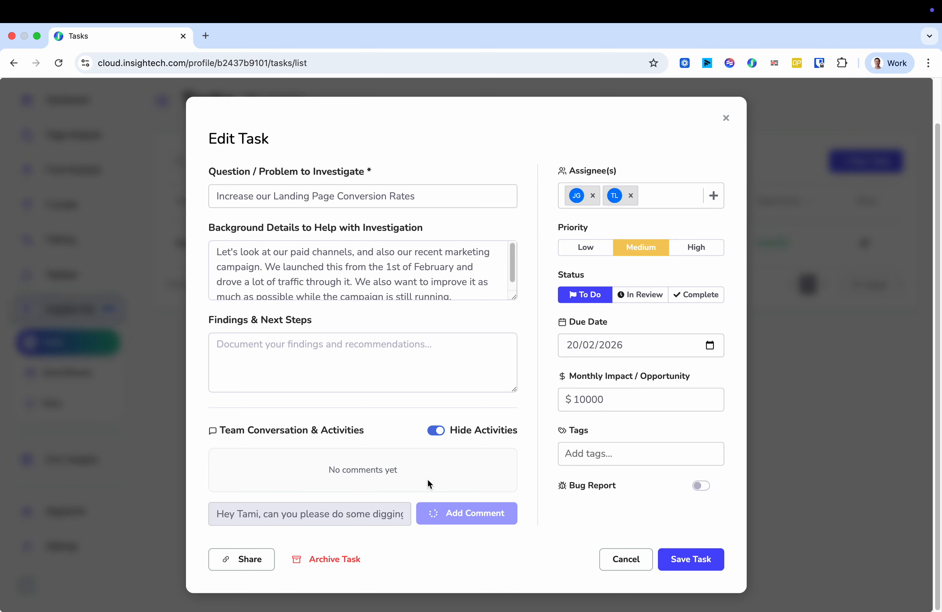
Post the comment "Investigating the landing page, I can see that there is a big opportunity to move X content up on the page to increase conversion rates".
{"action": "left_click", "coordinate": [341, 527]}
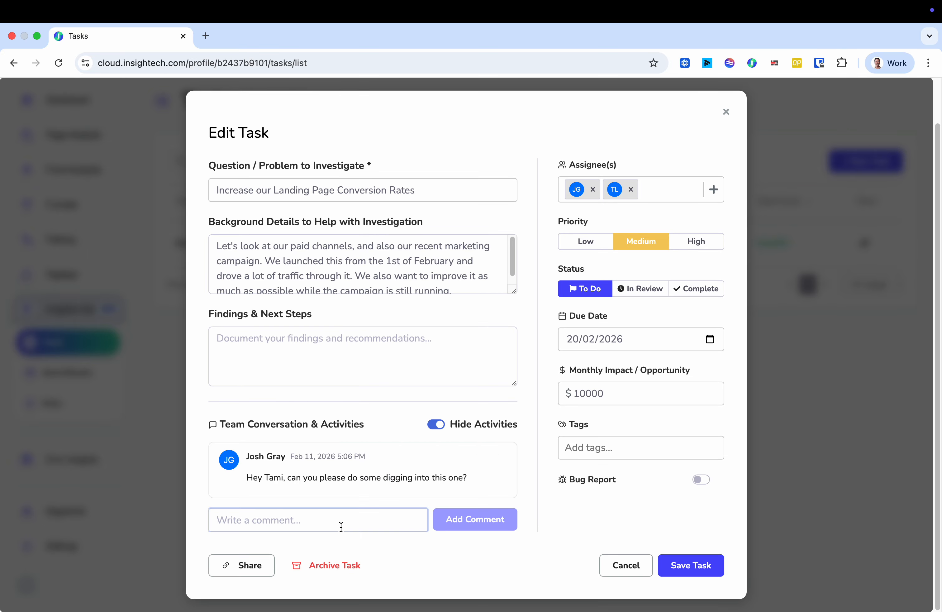
{"action": "type", "text": "We"}
{"action": "key", "text": "BackSpace"}
{"action": "key", "text": "BackSpace"}
{"action": "type", "text": "Investing"}
{"action": "key", "text": "BackSpace"}
{"action": "key", "text": "BackSpace"}
{"action": "type", "text": "gating the landing page,"}
{"action": "type", "text": " I can see that the"}
{"action": "type", "text": "re is a big opportunit"}
{"action": "type", "text": "y to move"}
{"action": "type", "text": " X content up on the"}
{"action": "type", "text": " page to increas"}
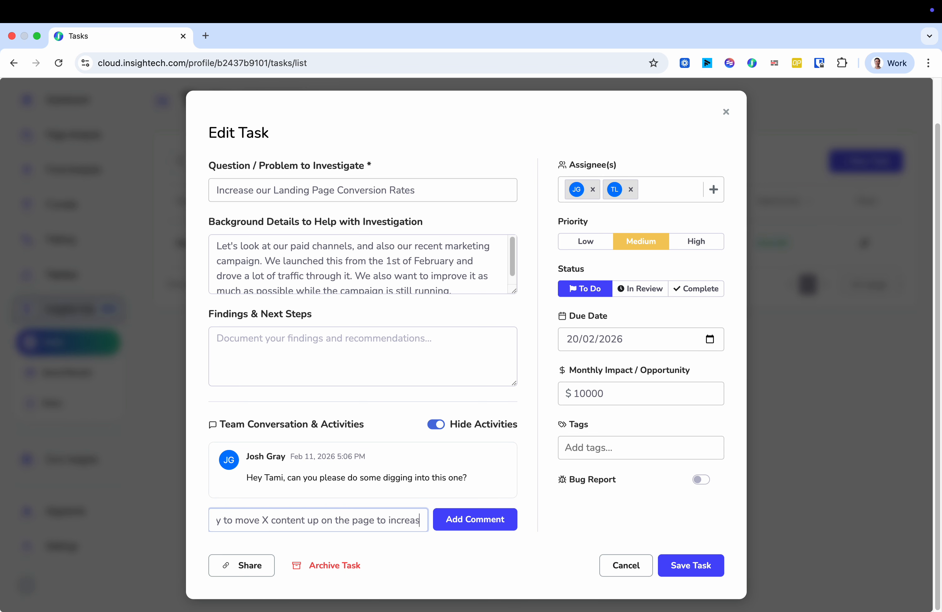
{"action": "type", "text": "e conversion rates"}
{"action": "left_click", "coordinate": [489, 518]}
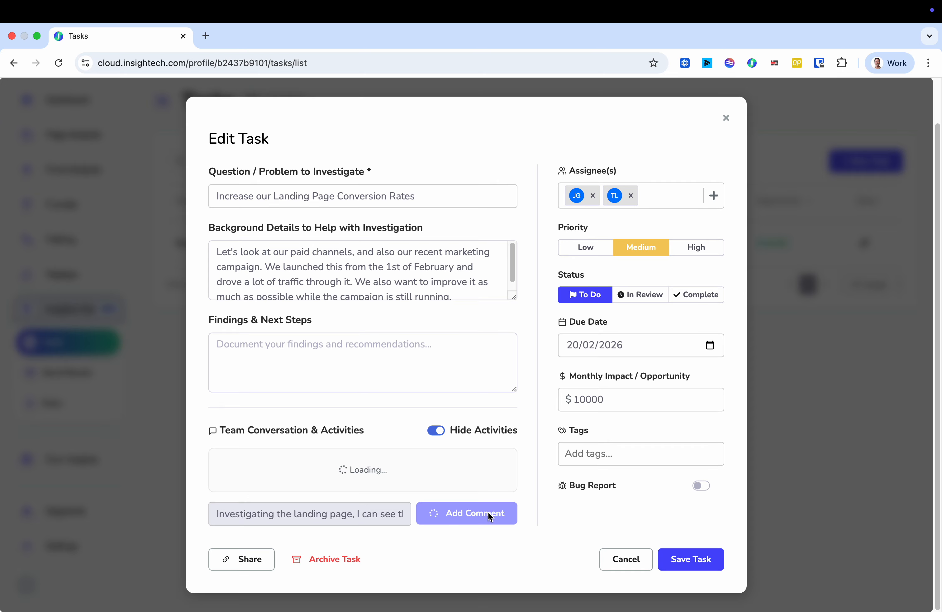
{"action": "scroll", "coordinate": [438, 448], "scroll_direction": "down", "scroll_amount": 3}
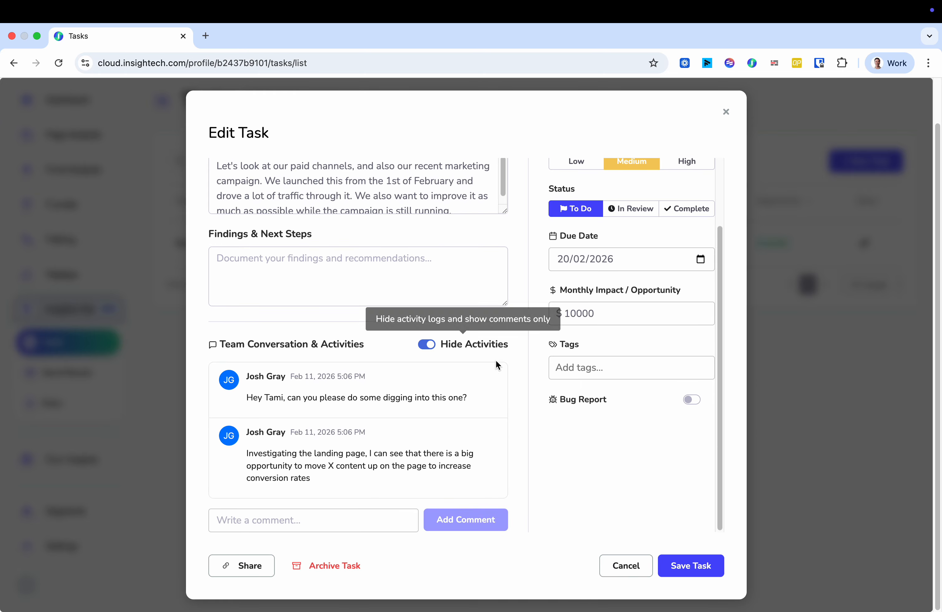
Set Findings & Next Steps to "In next sprint, we aim to move up X content and reorganise Y product tiles to improve conversion rates.".
{"action": "scroll", "coordinate": [459, 397], "scroll_direction": "up", "scroll_amount": 2}
{"action": "left_click", "coordinate": [365, 341]}
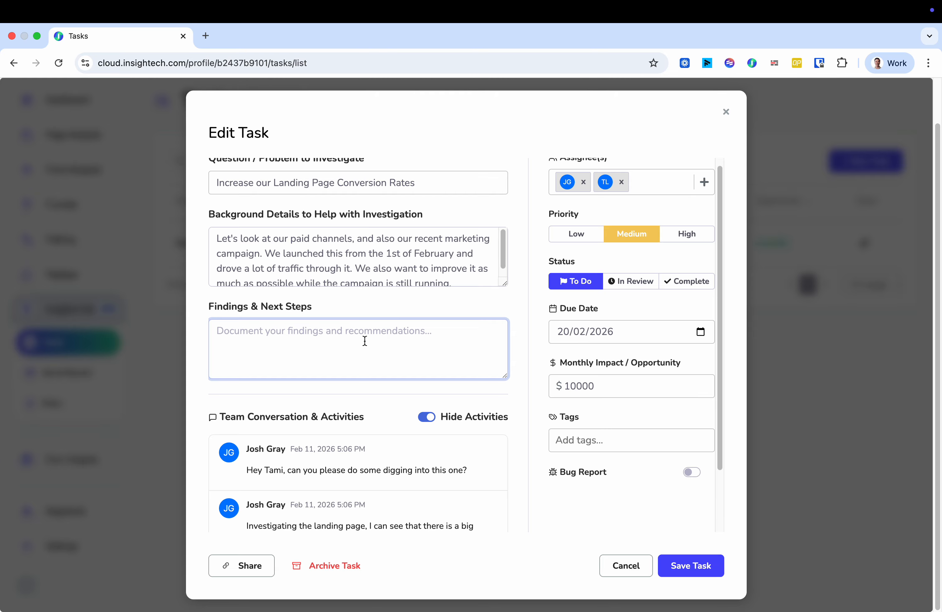
{"action": "type", "text": "In next spring, w"}
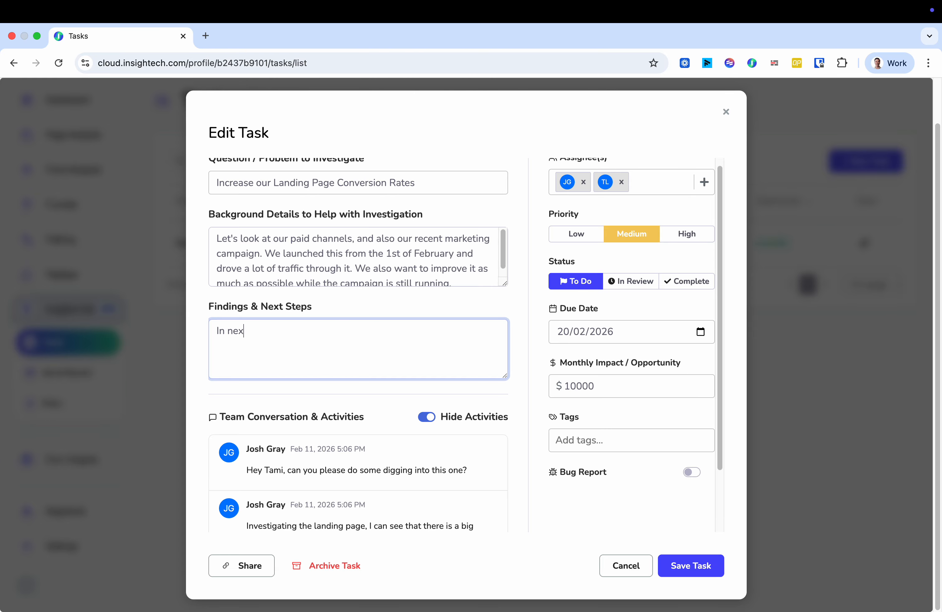
{"action": "key", "text": "BackSpace"}
{"action": "type", "text": "t, we aimt to"}
{"action": "key", "text": "BackSpace"}
{"action": "key", "text": "BackSpace"}
{"action": "key", "text": "BackSpace"}
{"action": "key", "text": "BackSpace"}
{"action": "type", "text": "to move up X"}
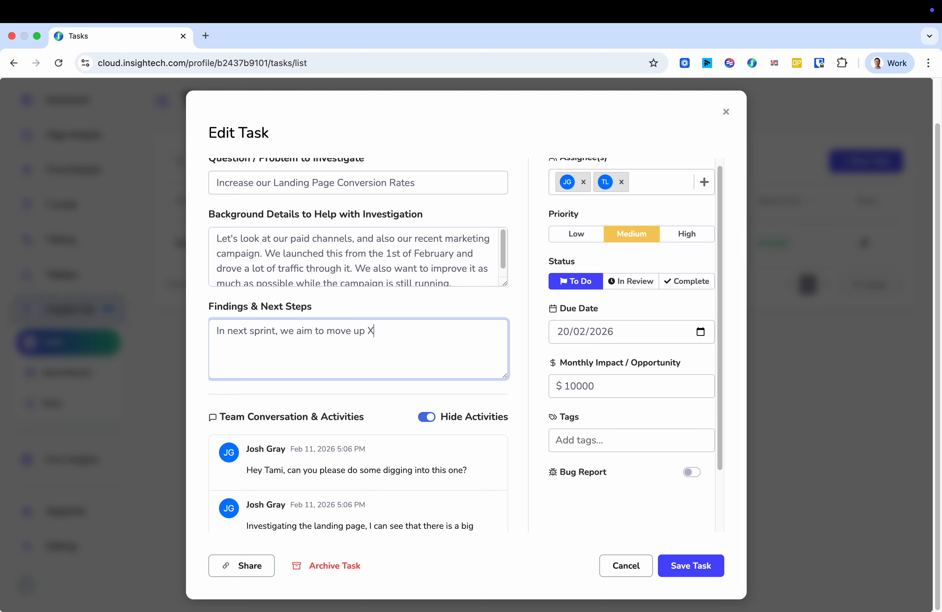
{"action": "type", "text": " content and reorganise Y prod"}
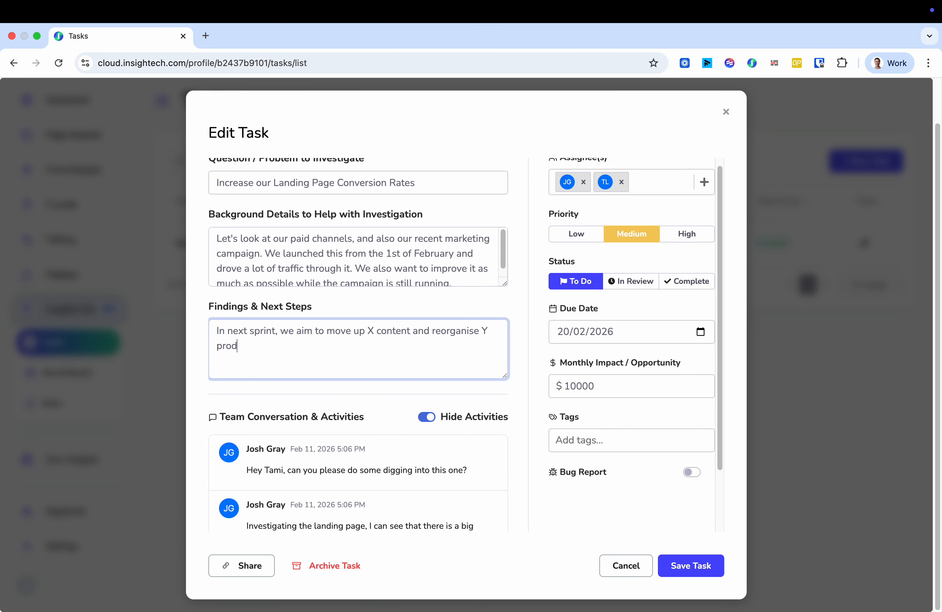
{"action": "type", "text": "uct tiles to improve conversion rates"}
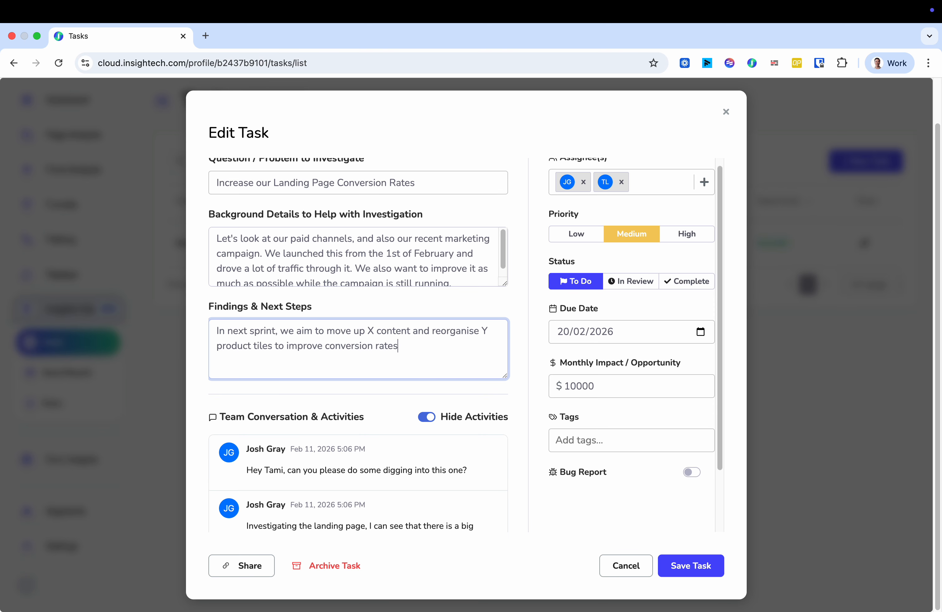
{"action": "type", "text": "."}
Set the task's monthly impact to $15000 and its status to In Review.
{"action": "left_click", "coordinate": [577, 384]}
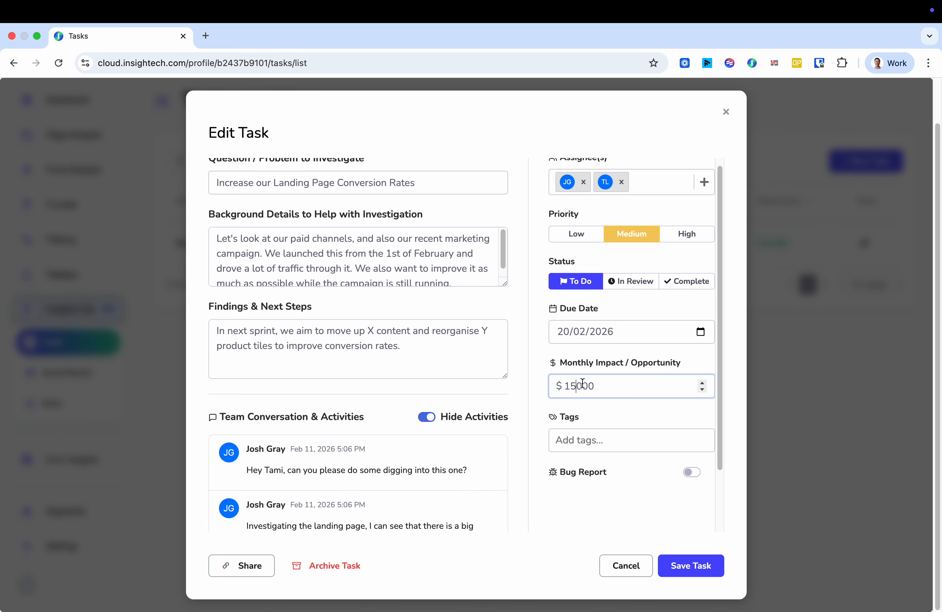
{"action": "left_click", "coordinate": [648, 281]}
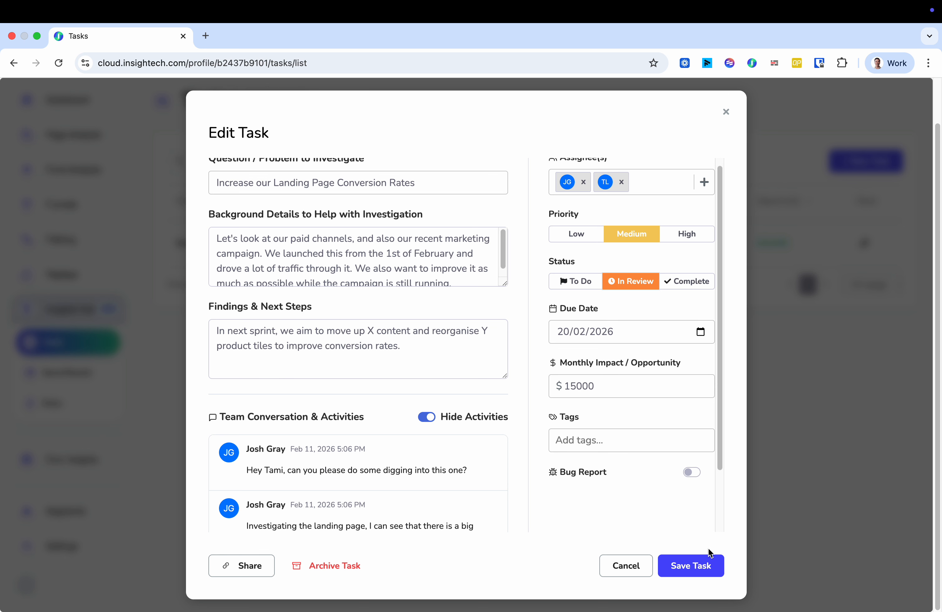
Save the edited landing page task and open its shared link in a new browser tab.
{"action": "left_click", "coordinate": [696, 568]}
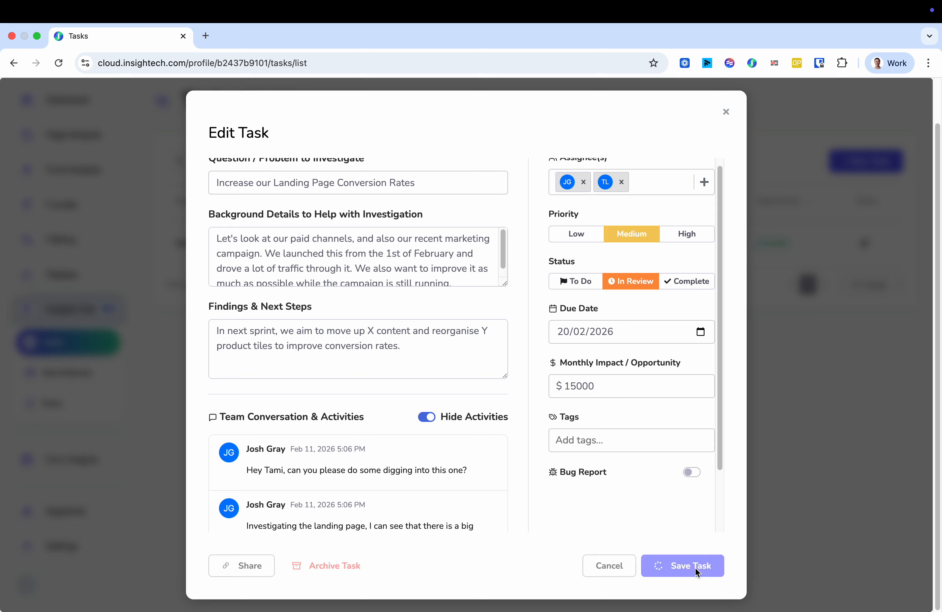
{"action": "scroll", "coordinate": [665, 501], "scroll_direction": "up", "scroll_amount": 2}
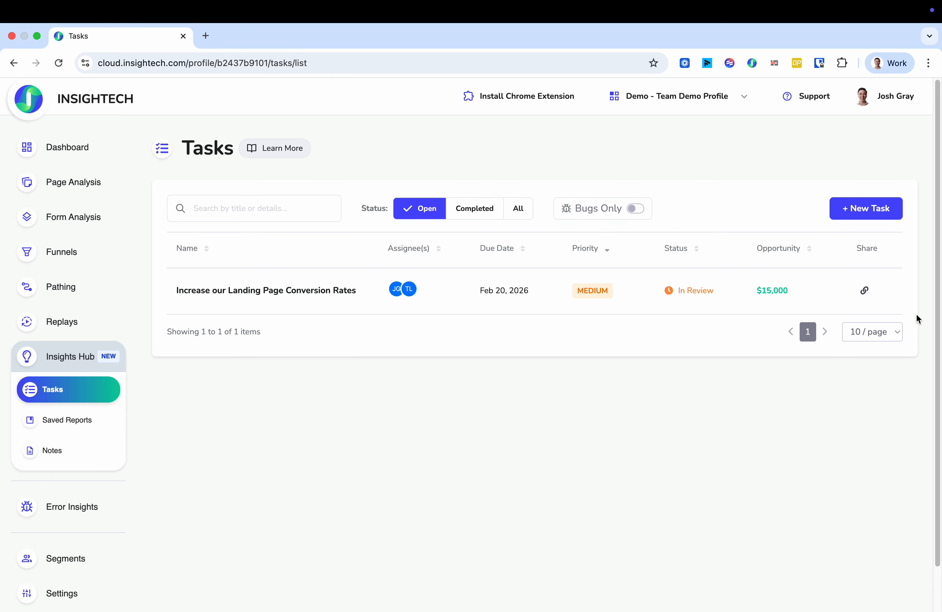
{"action": "left_click", "coordinate": [865, 291]}
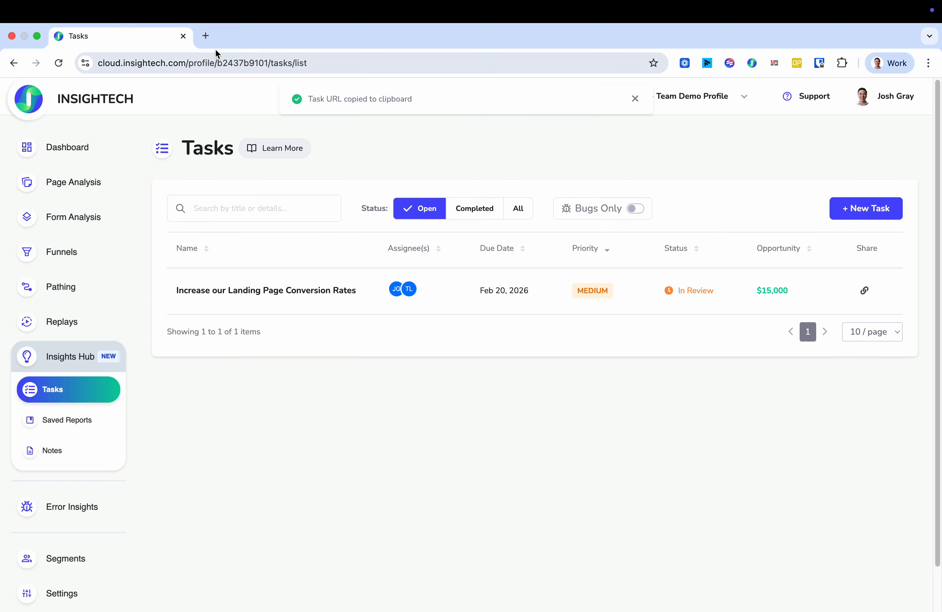
{"action": "left_click", "coordinate": [205, 35]}
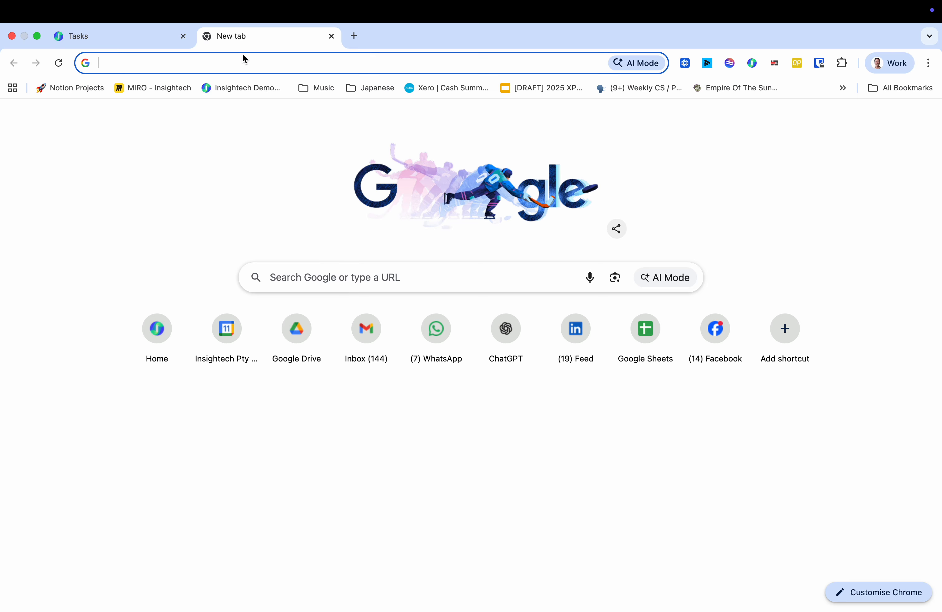
{"action": "key", "text": "super+v"}
{"action": "key", "text": "Return"}
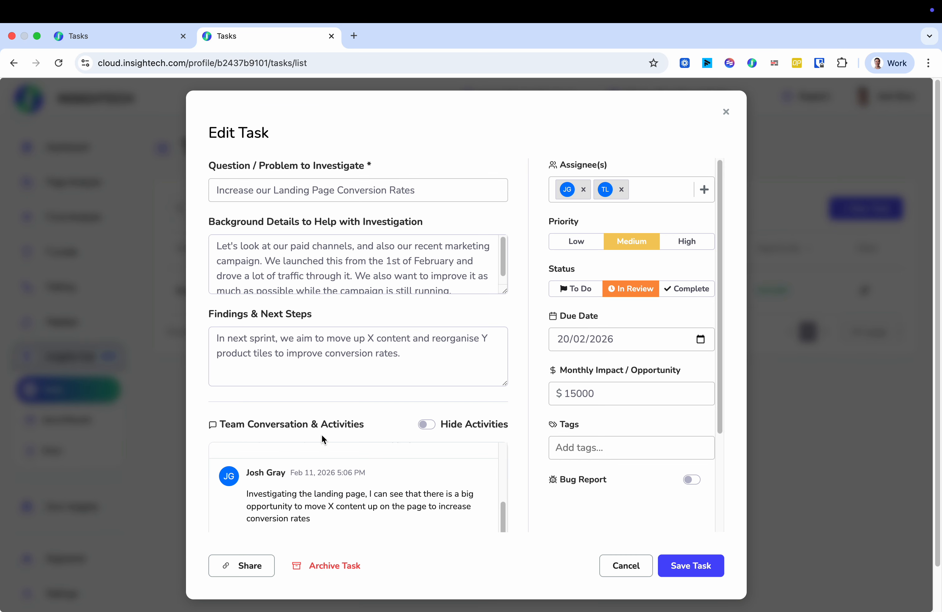
Hide the activity logs in the task's team conversation and review the remaining comments.
{"action": "scroll", "coordinate": [443, 459], "scroll_direction": "down", "scroll_amount": 4}
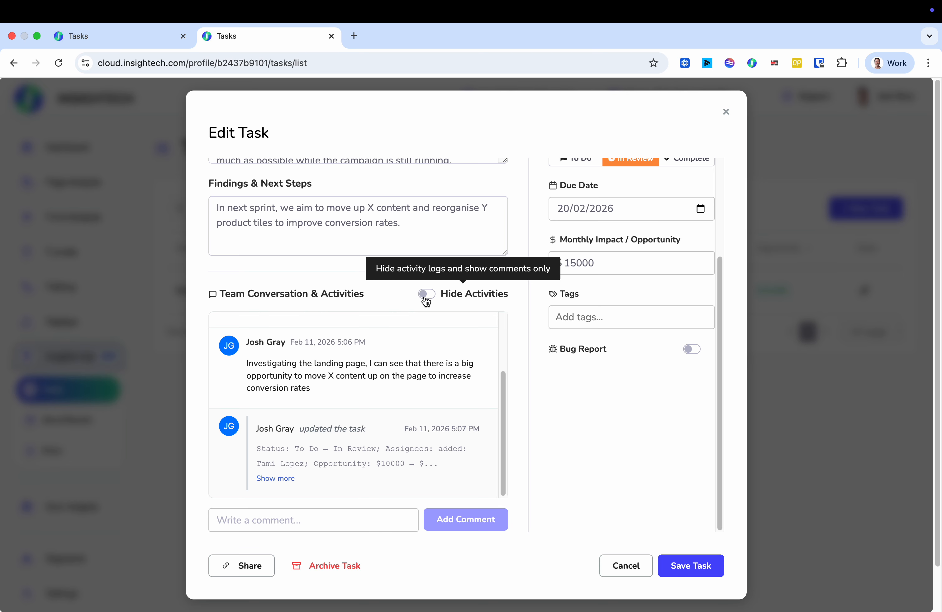
{"action": "left_click", "coordinate": [459, 302]}
{"action": "scroll", "coordinate": [485, 402], "scroll_direction": "down", "scroll_amount": 2}
{"action": "scroll", "coordinate": [498, 420], "scroll_direction": "down", "scroll_amount": 1}
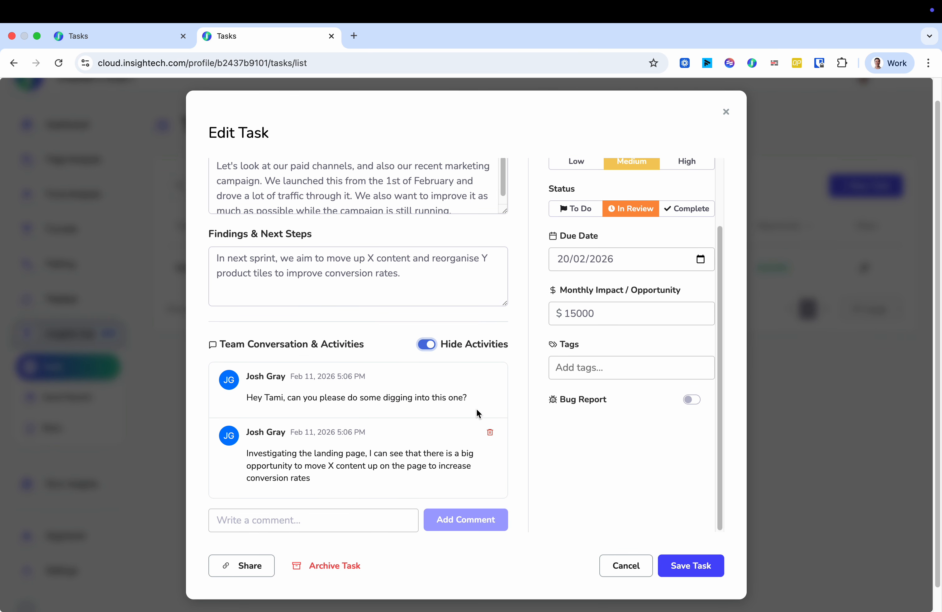
{"action": "scroll", "coordinate": [507, 417], "scroll_direction": "up", "scroll_amount": 2}
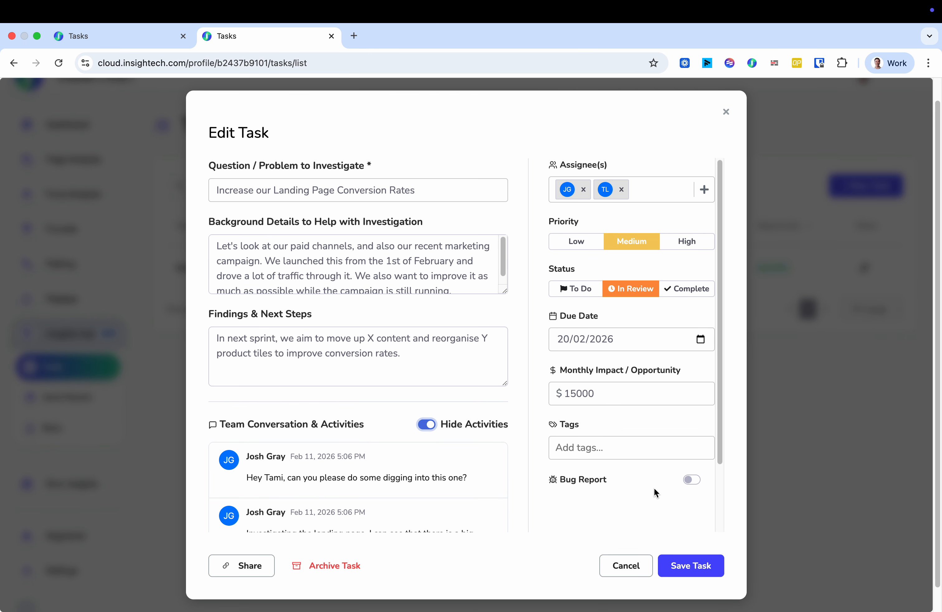
Set the task's status to Complete, mark it as a bug report, and save it.
{"action": "left_click", "coordinate": [682, 294]}
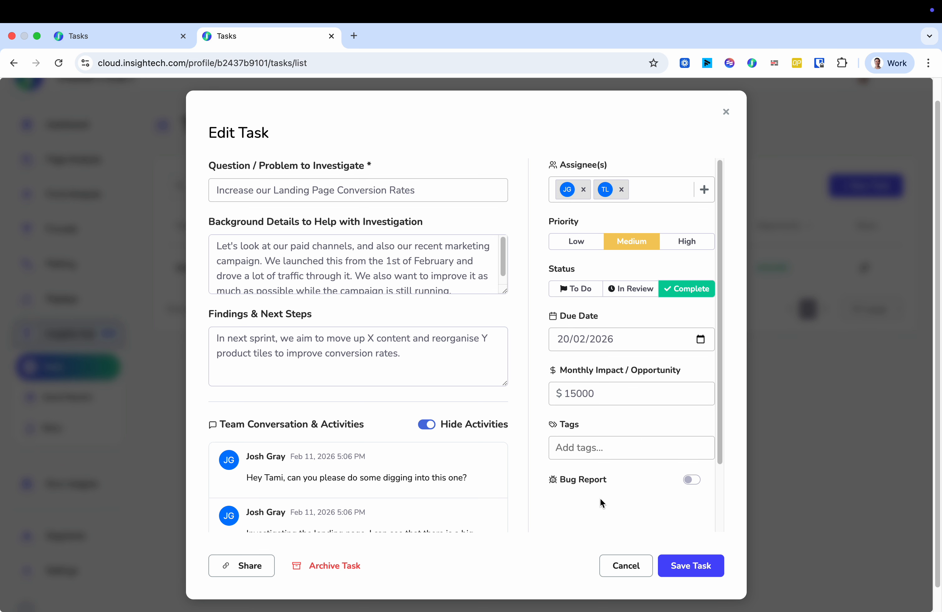
{"action": "left_click", "coordinate": [691, 483]}
{"action": "left_click", "coordinate": [705, 563]}
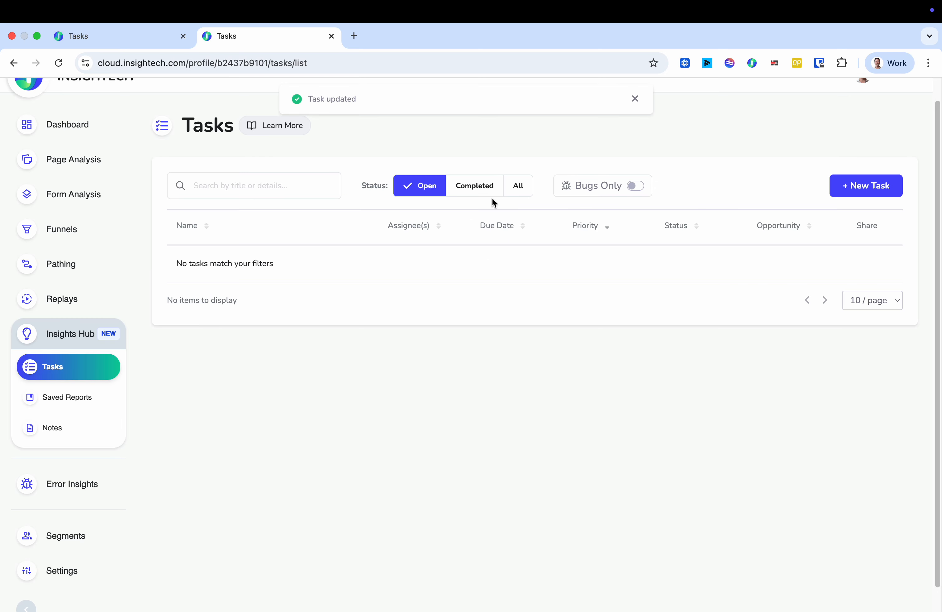
Filter the task list to completed bug reports and set the landing page task's status back to In Review.
{"action": "left_click", "coordinate": [484, 188]}
{"action": "left_click", "coordinate": [635, 185]}
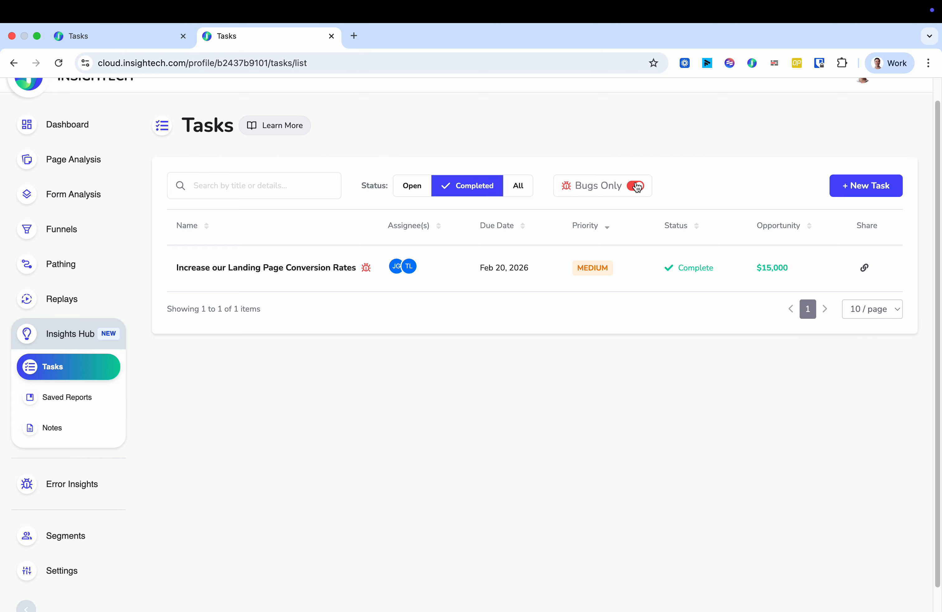
{"action": "left_click", "coordinate": [312, 287]}
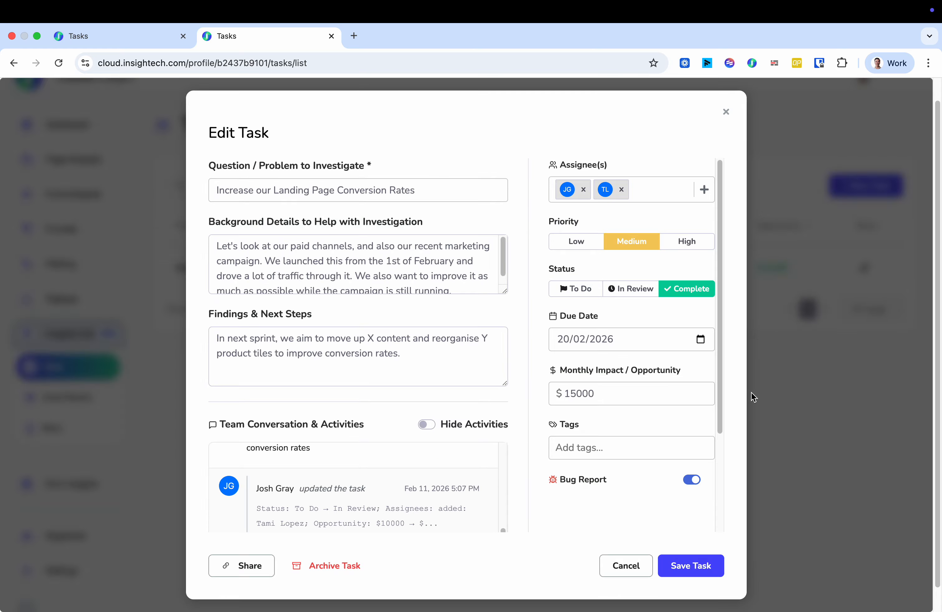
{"action": "left_click", "coordinate": [647, 288]}
{"action": "left_click", "coordinate": [712, 556]}
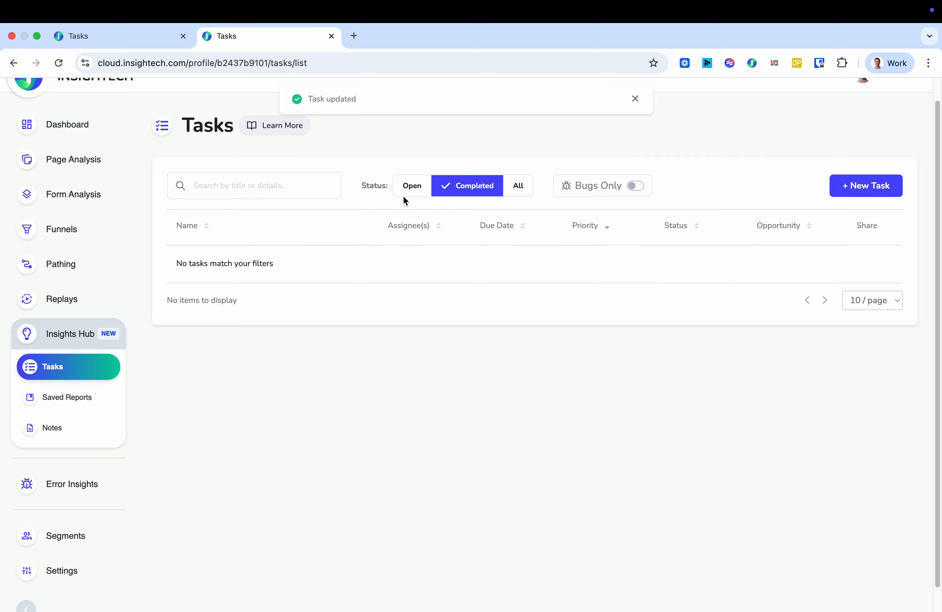
Show the open tasks and create a new task titled "Second Task" with the default settings.
{"action": "left_click", "coordinate": [404, 193]}
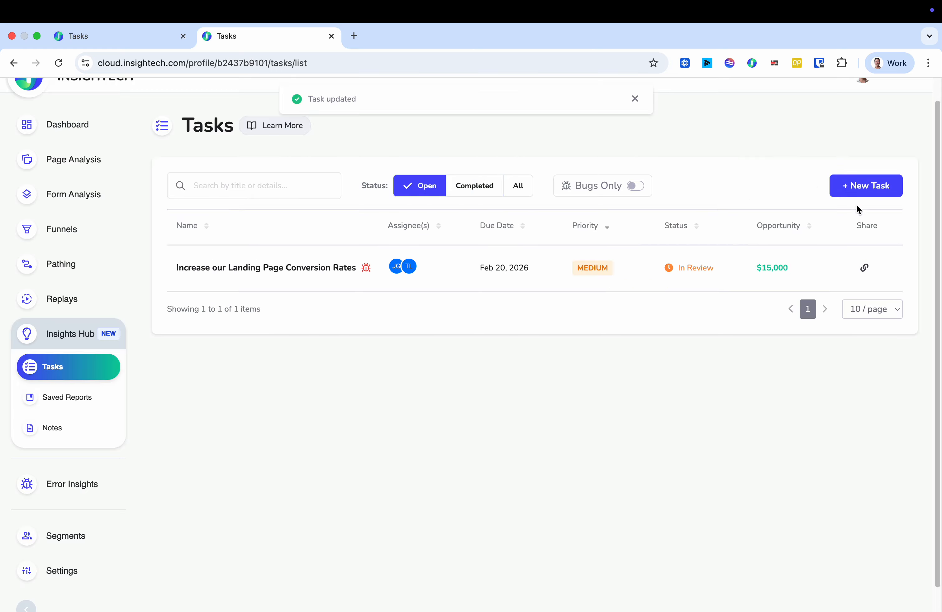
{"action": "left_click", "coordinate": [857, 187]}
{"action": "left_click", "coordinate": [338, 198]}
{"action": "type", "text": "Second Task"}
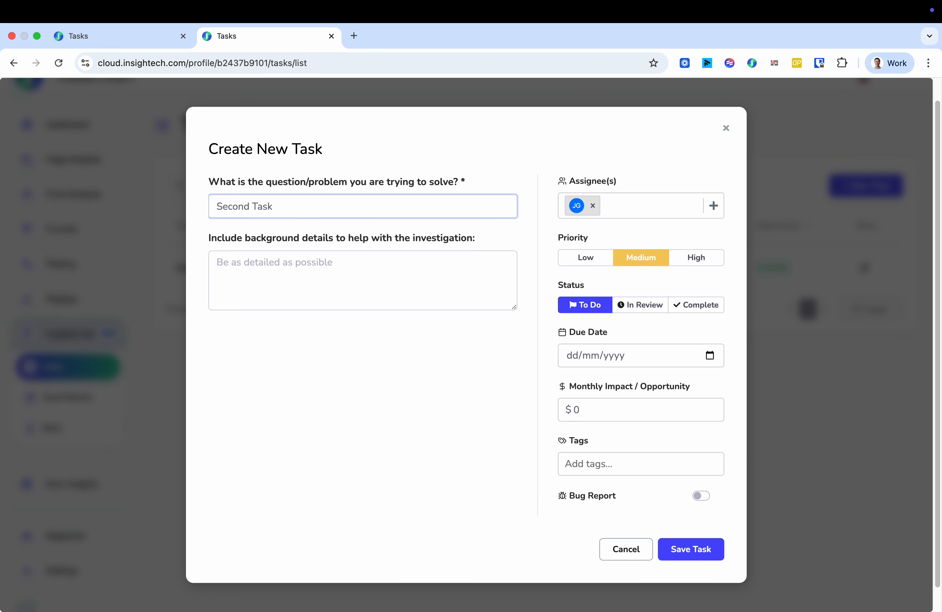
{"action": "left_click", "coordinate": [707, 557]}
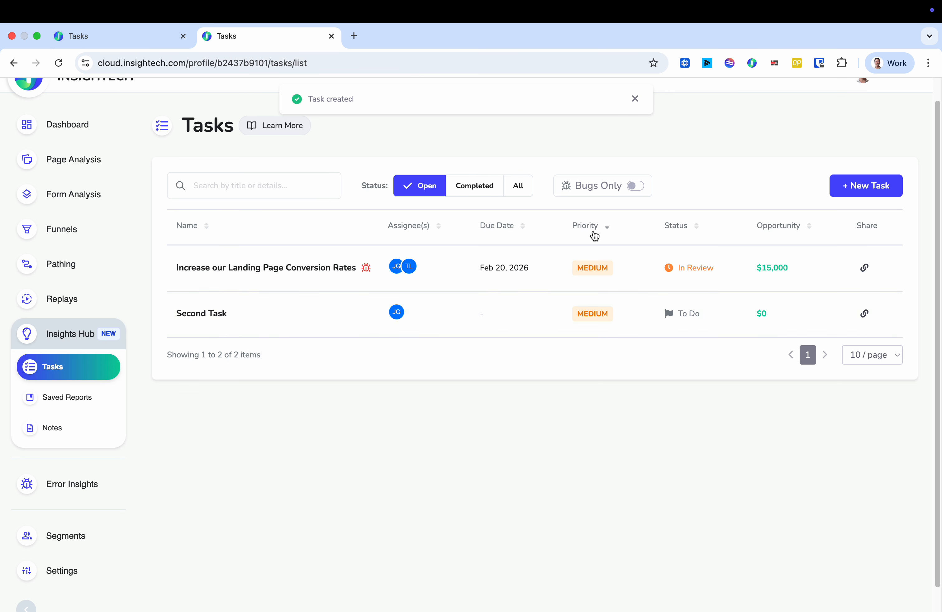
Limit the open tasks to bug reports and set the landing page task's status to Complete.
{"action": "left_click", "coordinate": [637, 187]}
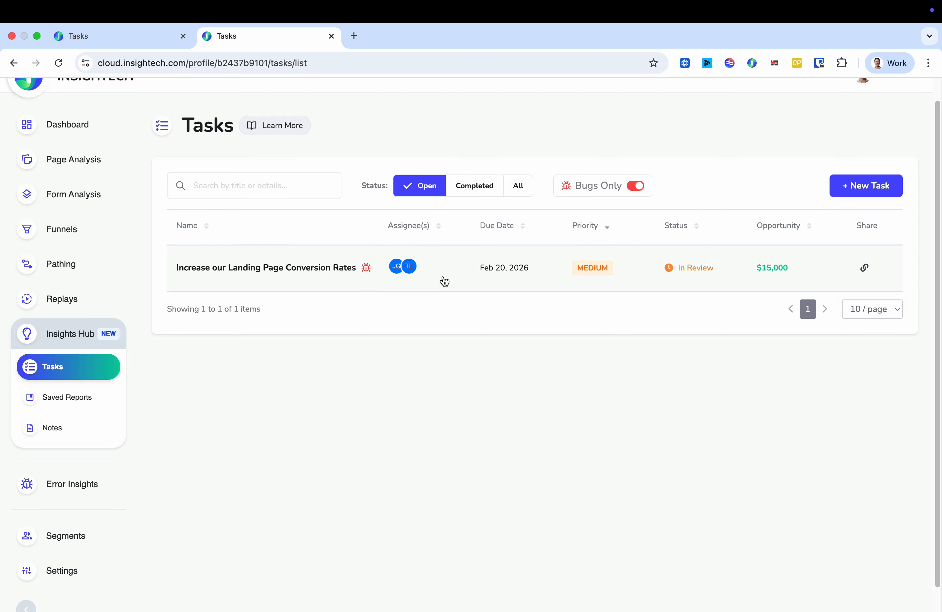
{"action": "left_click", "coordinate": [415, 275]}
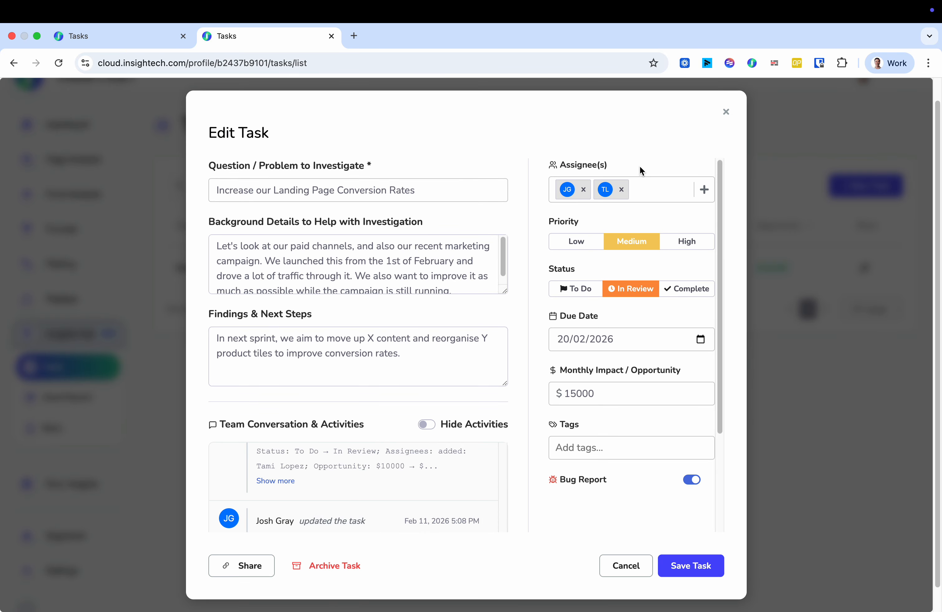
{"action": "left_click", "coordinate": [674, 293]}
{"action": "left_click", "coordinate": [700, 564]}
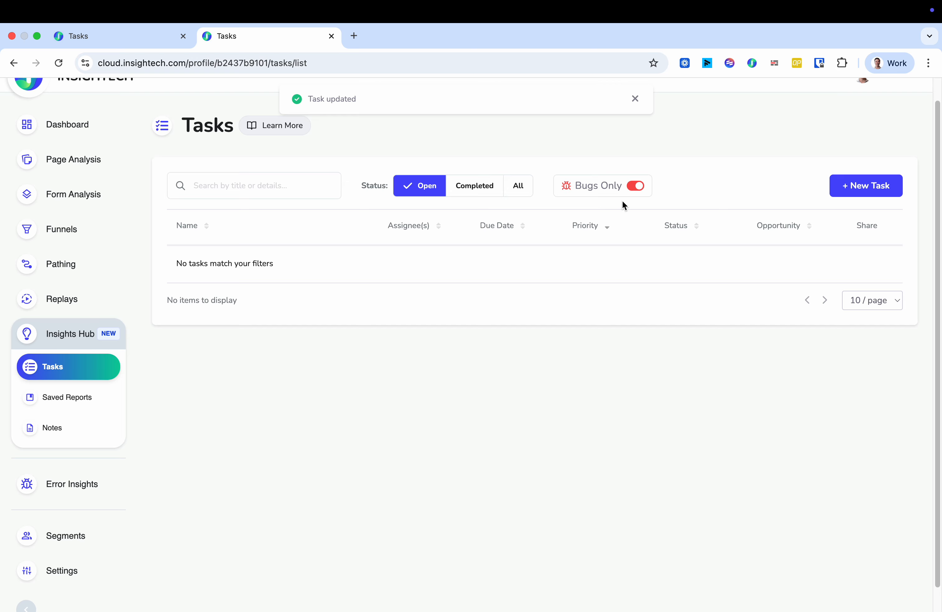
Remove the bugs-only filter and list the completed tasks.
{"action": "left_click", "coordinate": [634, 190]}
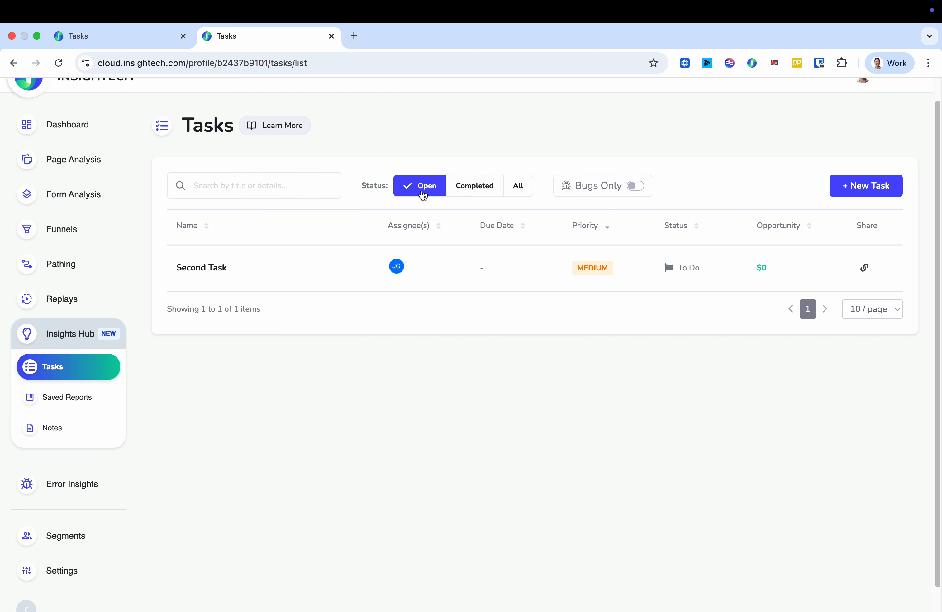
{"action": "left_click", "coordinate": [480, 187]}
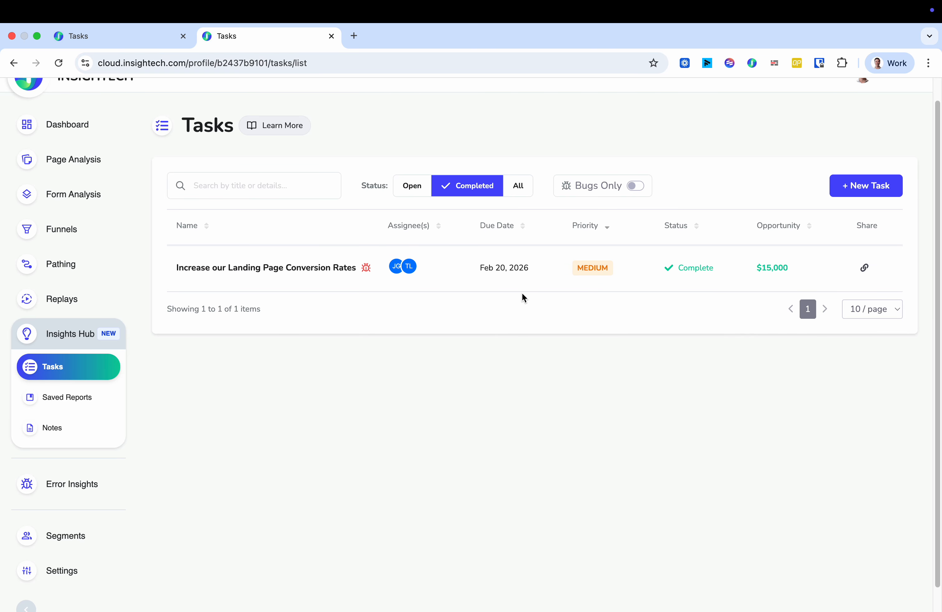